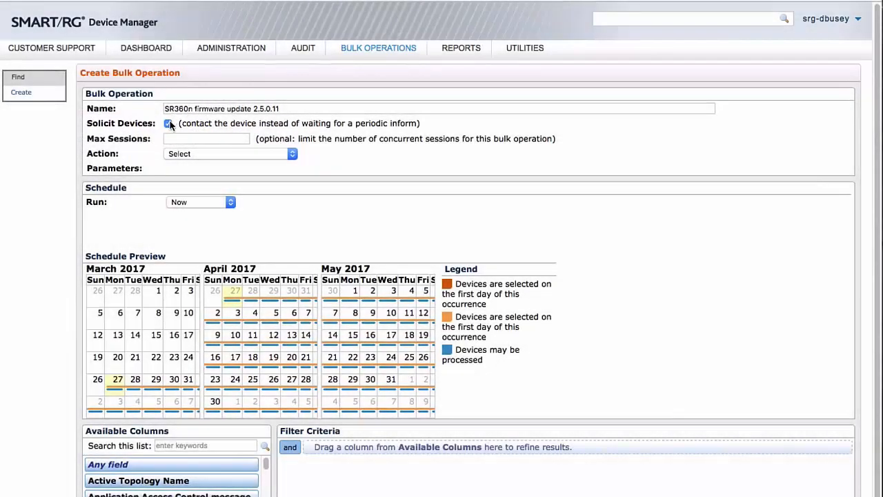
Step: Keep device soliciting enabled and set the bulk action to Update firmware with the SR360n - 96318REF image 2.5.0.11 (2016-08-09)
left_click(169, 124)
left_click(168, 124)
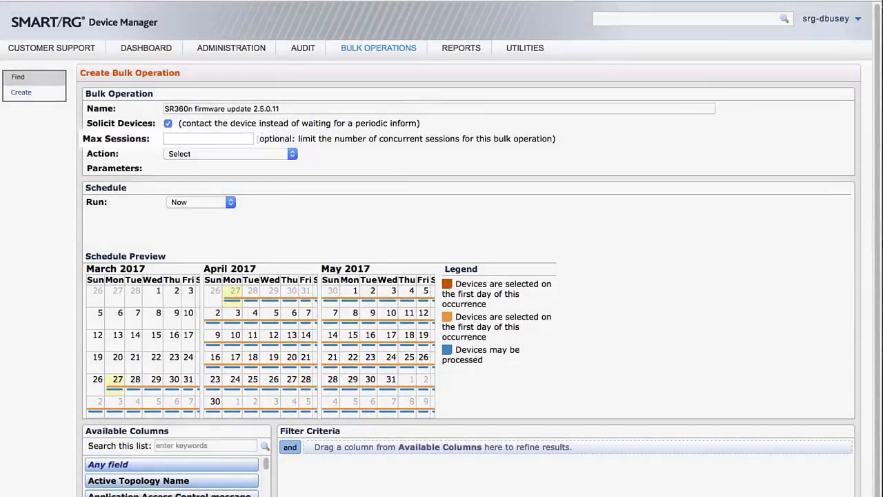
left_click(292, 153)
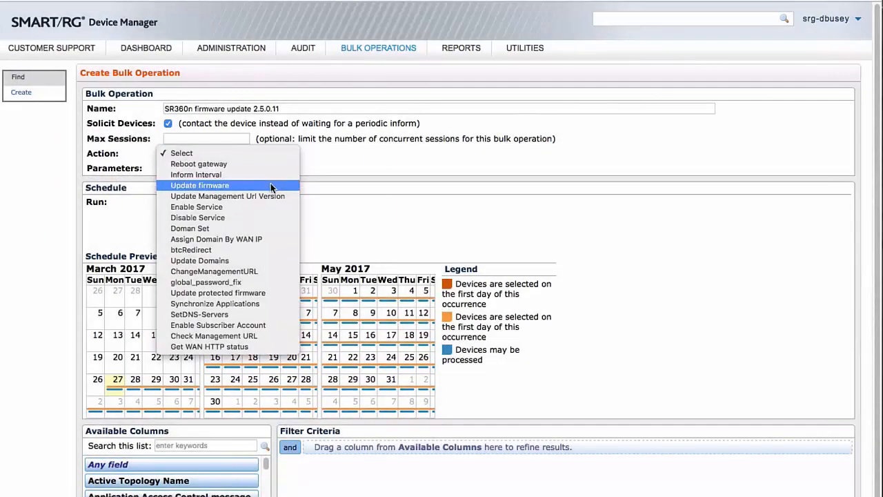
left_click(221, 189)
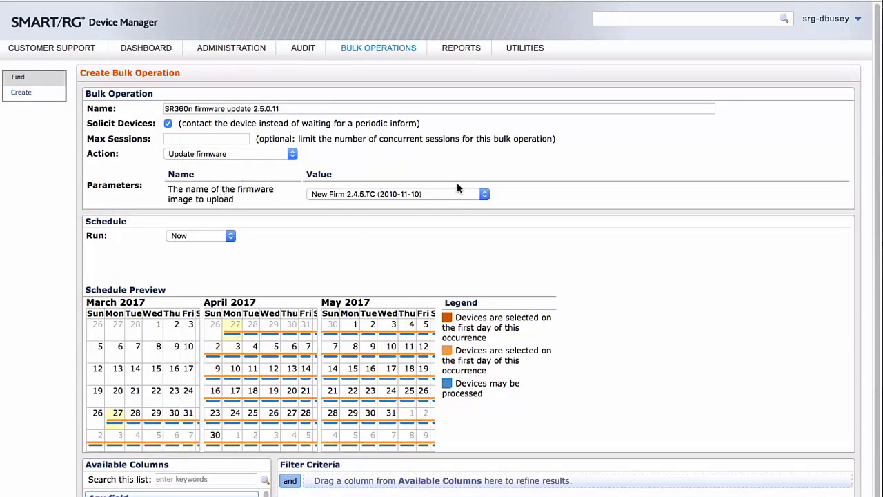
left_click(483, 194)
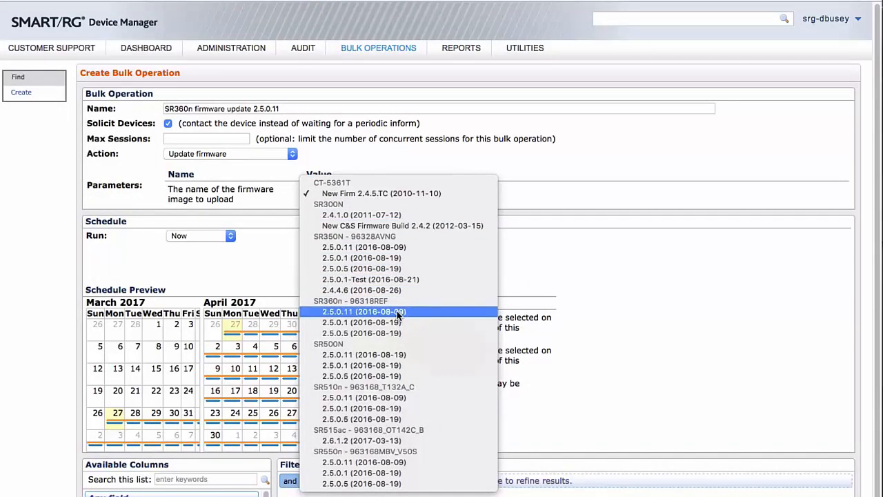
left_click(399, 312)
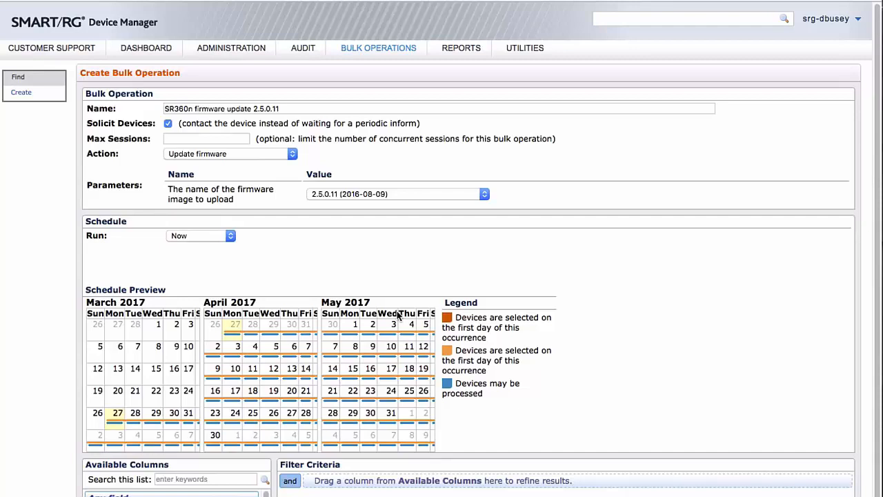
Step: Schedule the firmware update to run once a week on Tuesdays, beginning 04/06/2017
left_click(231, 236)
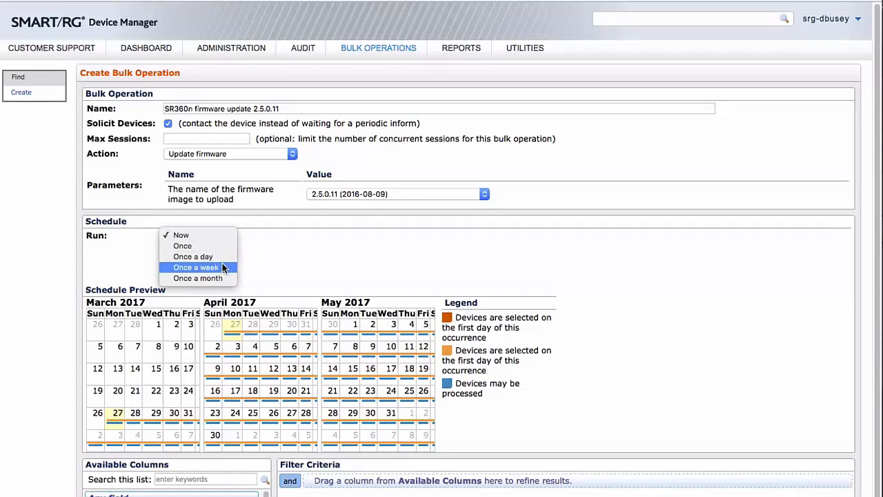
left_click(228, 267)
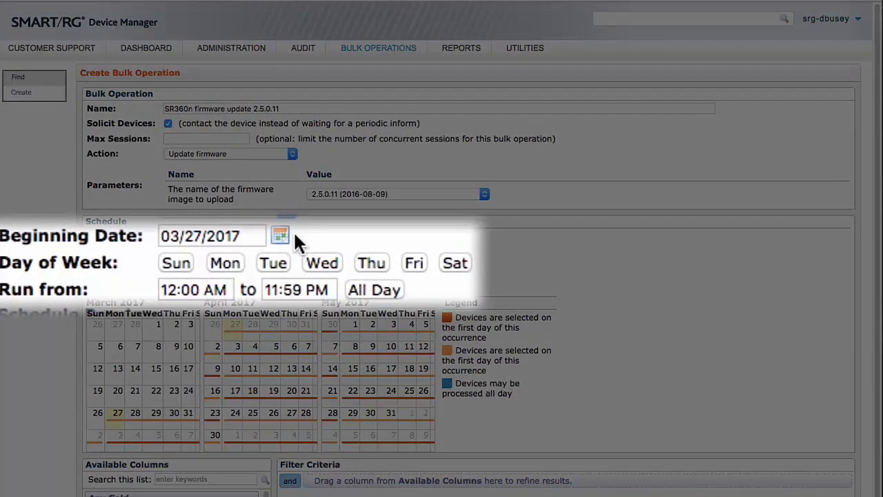
left_click(282, 238)
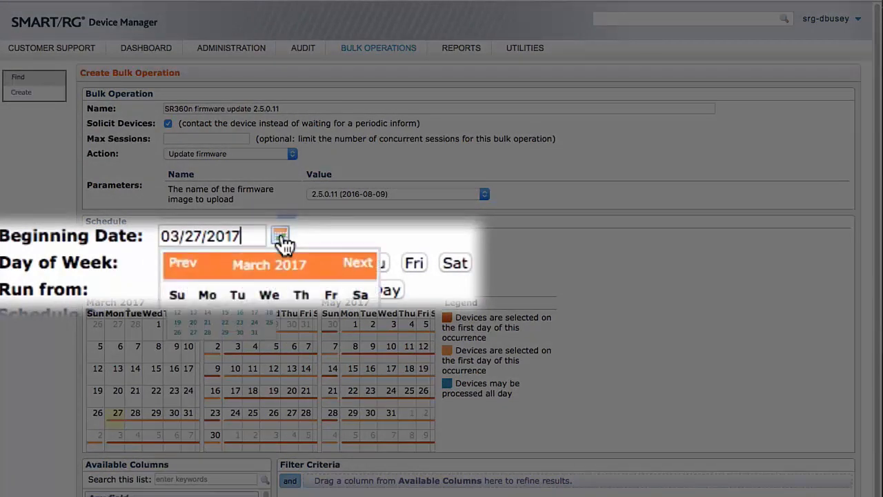
left_click(353, 265)
left_click(240, 304)
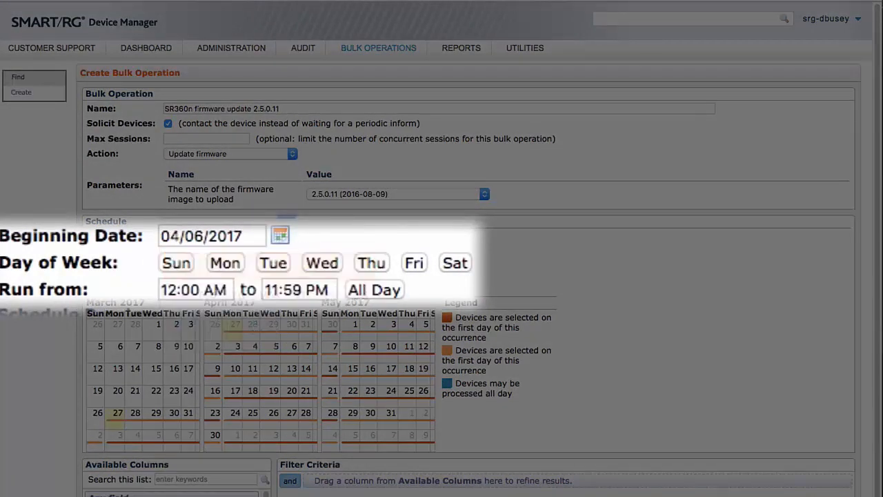
left_click(274, 266)
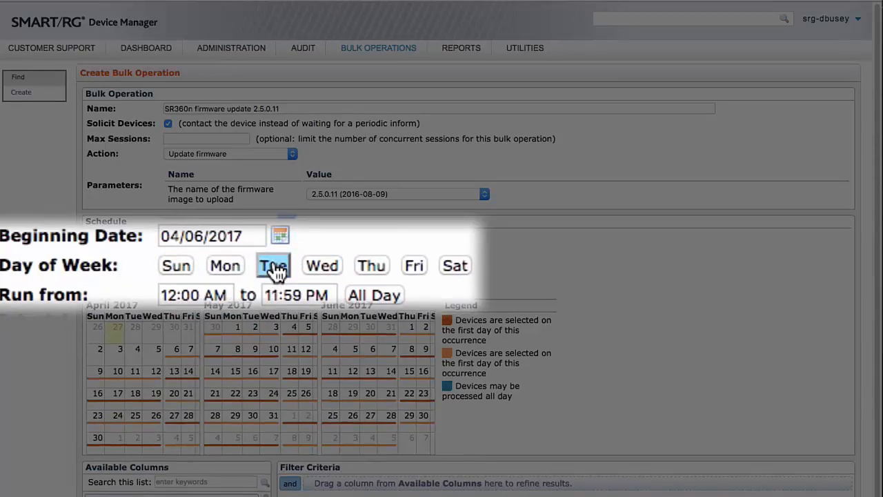
Step: Set the weekly run window from 1:00 AM to 4:00 AM
left_click(177, 295)
key("BackSpace")
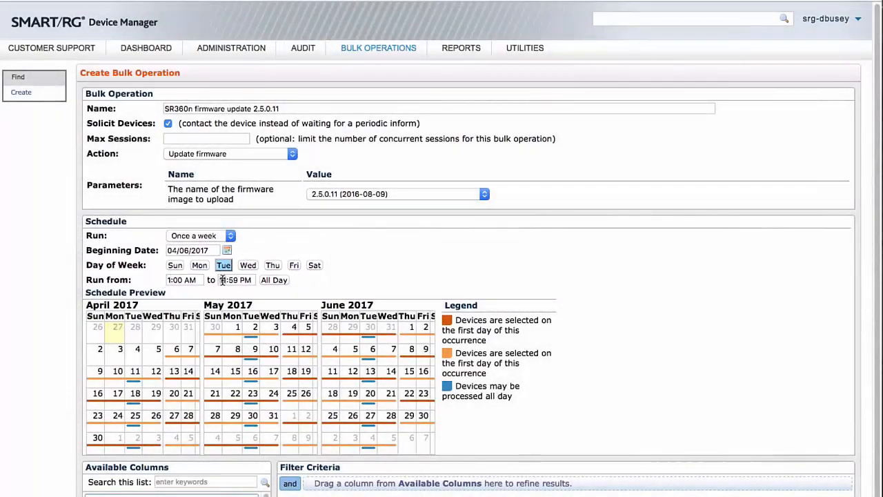
left_click(222, 280)
double_click(222, 280)
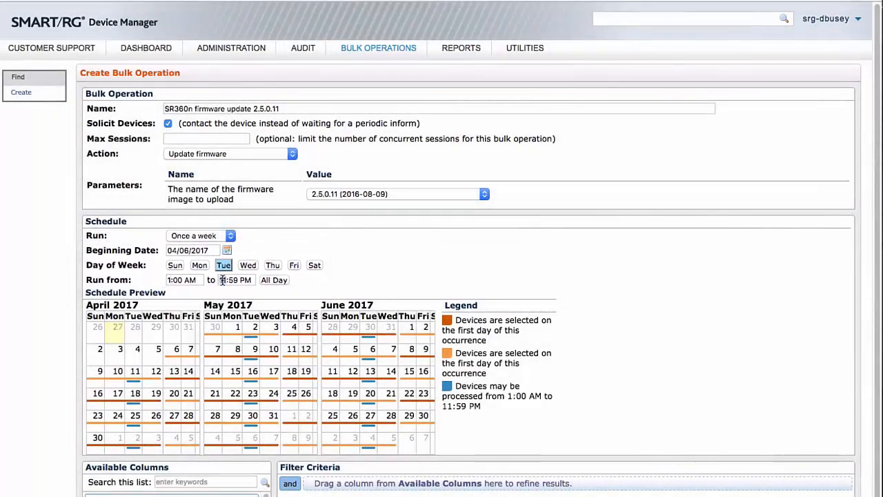
type("4:")
type("00 am")
Step: Find the Firmware Version column and apply a filter criterion for versions after or equal to 2.5.0.5
scroll(442, 276, "down", 5)
scroll(858, 487, "down", 2)
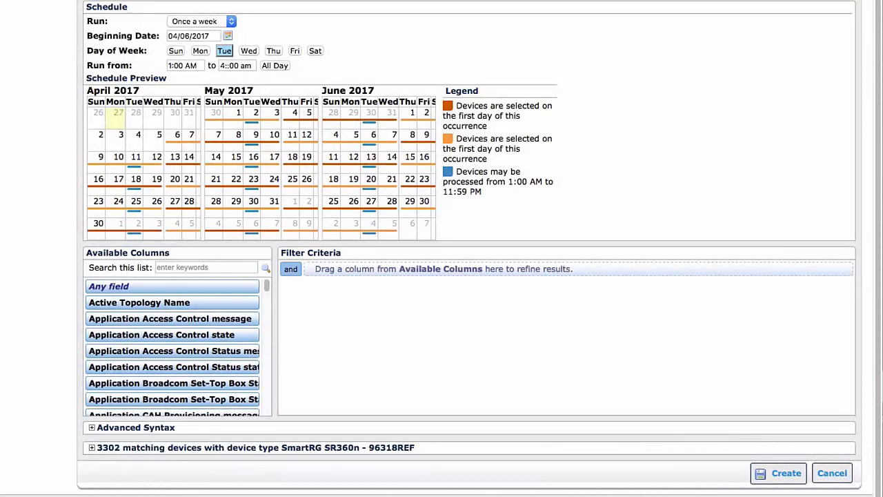
left_click(168, 267)
type("version")
left_click_drag(163, 287, 377, 270)
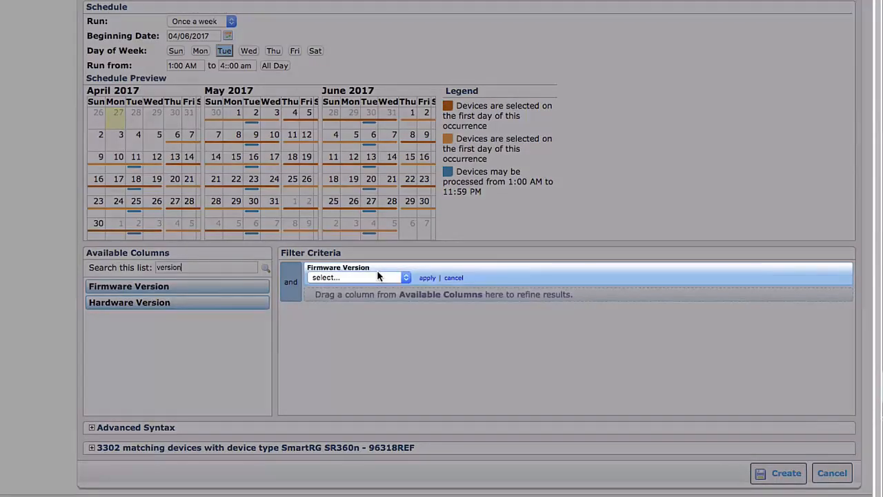
left_click(405, 278)
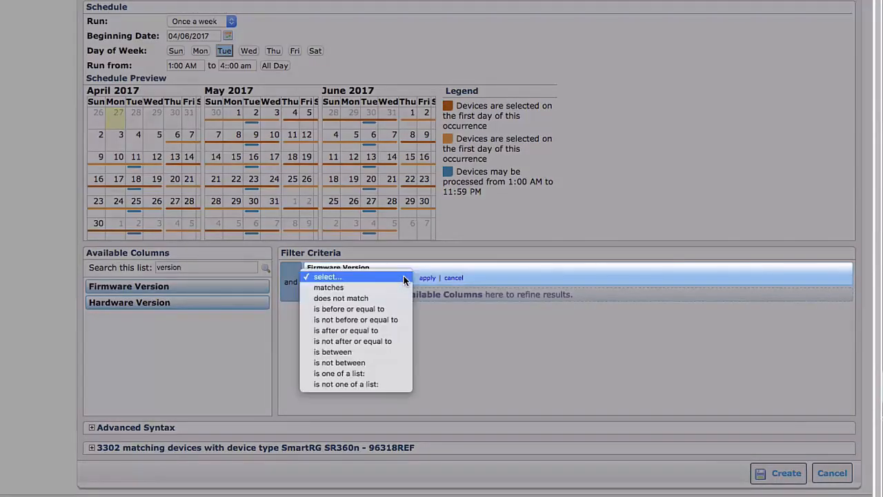
left_click(368, 331)
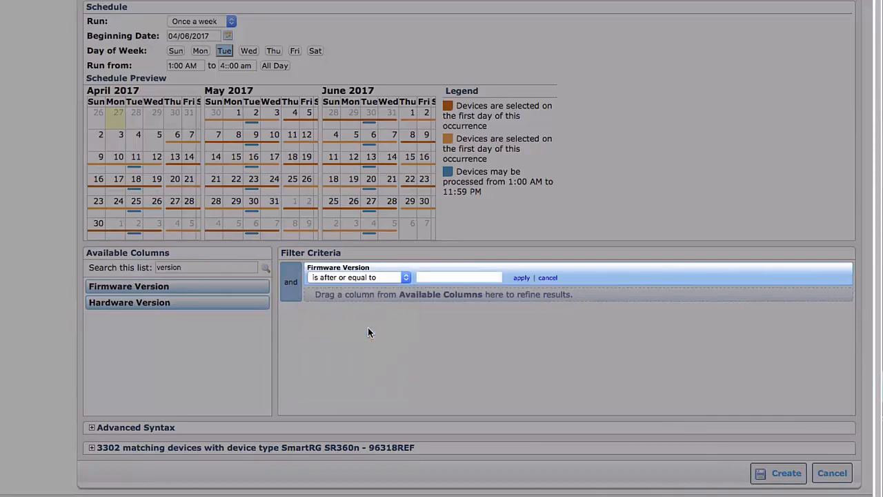
left_click(431, 277)
type("2.5.0.5")
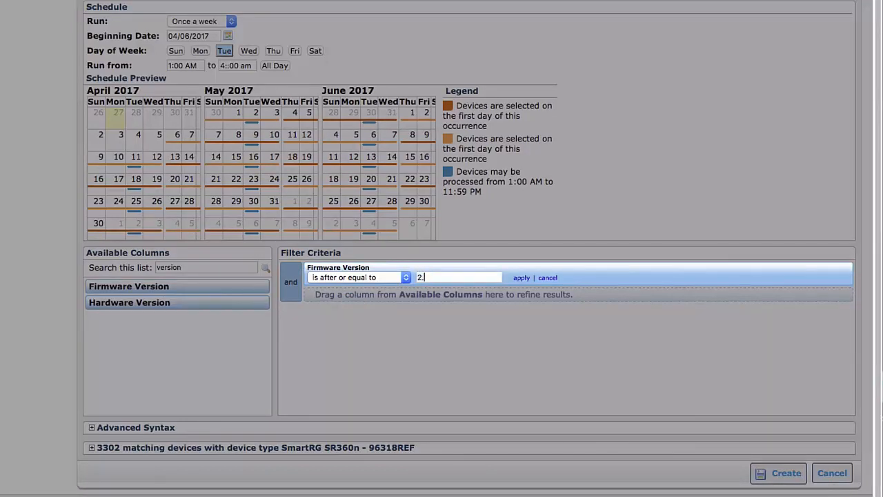
left_click(521, 277)
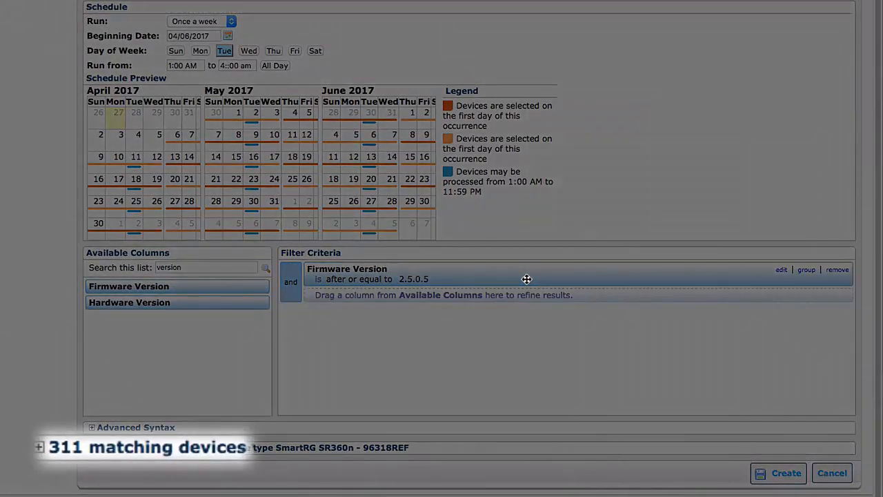
Step: Add a Device Labels filter criterion that picks BTC, CellOne and Digicel from the list, and apply it
type("lab")
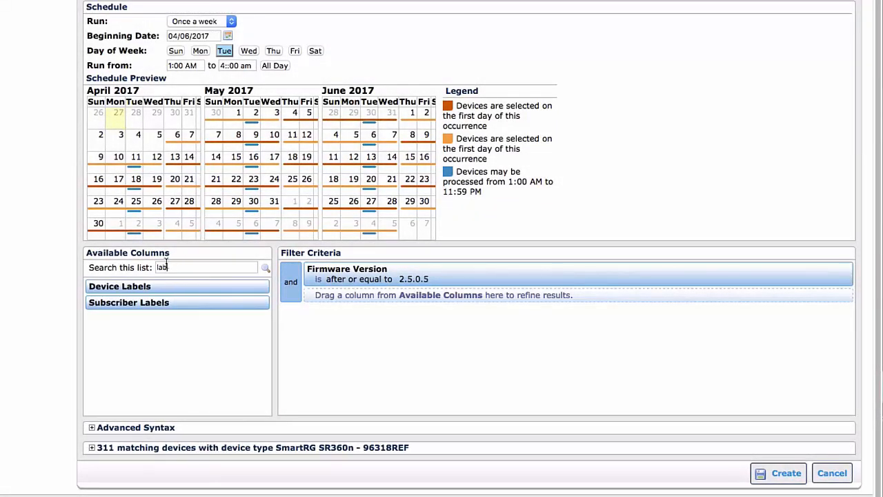
left_click_drag(142, 285, 355, 297)
left_click(388, 304)
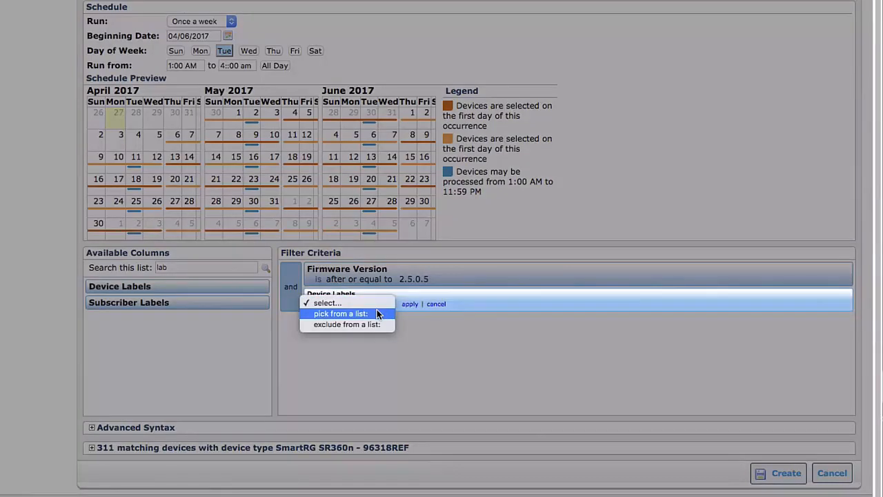
left_click(377, 314)
left_click(523, 304)
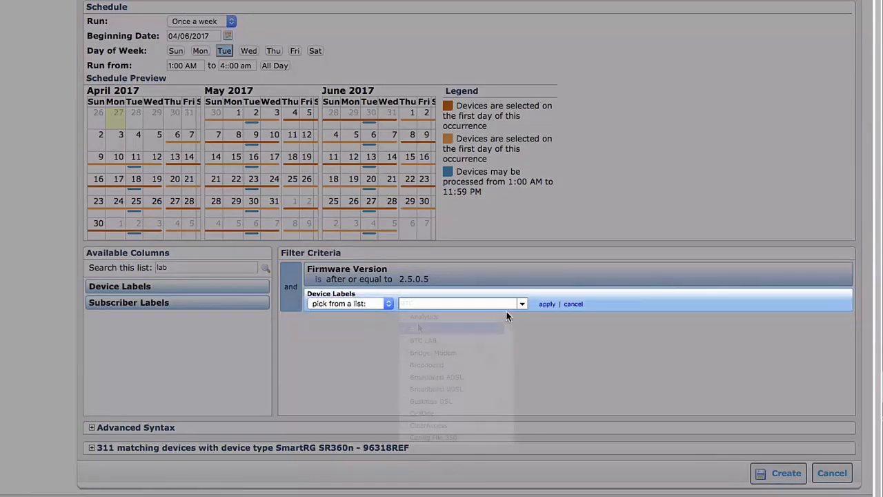
left_click(404, 413)
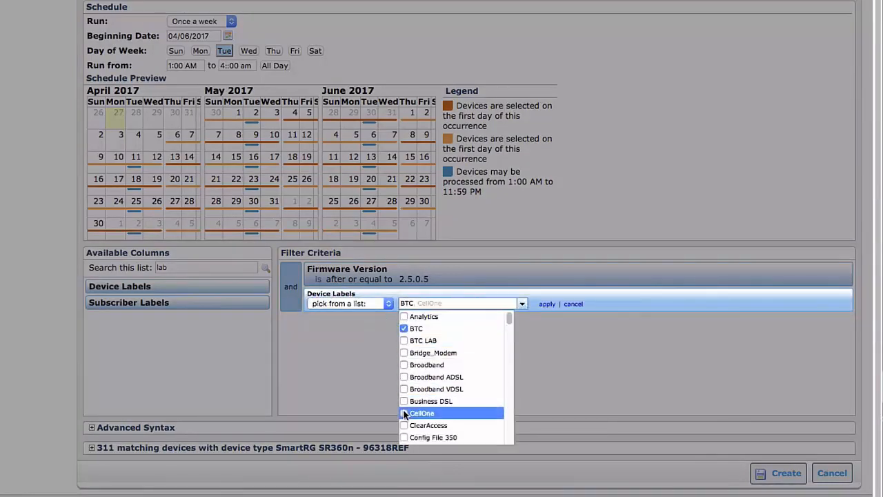
scroll(405, 411, "down", 5)
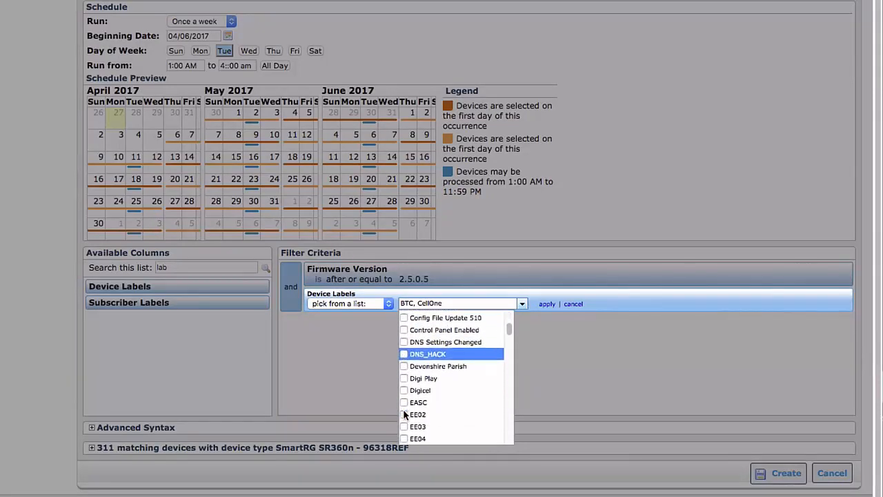
left_click(404, 391)
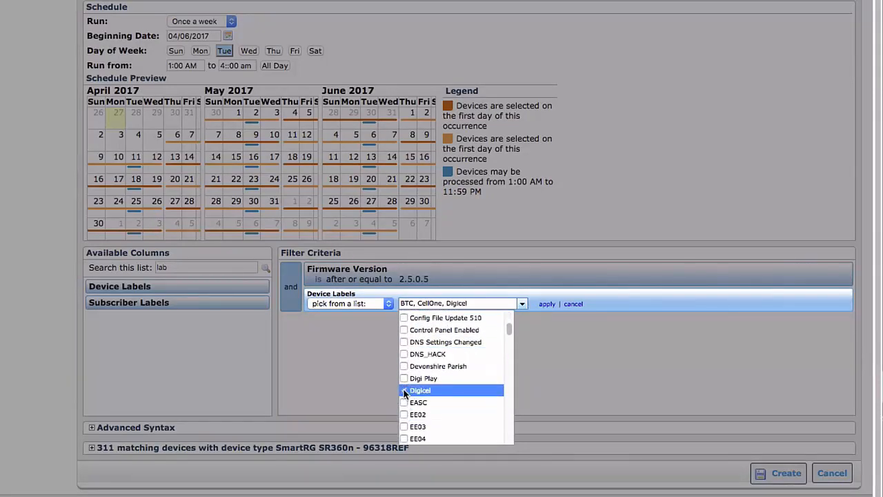
left_click(546, 304)
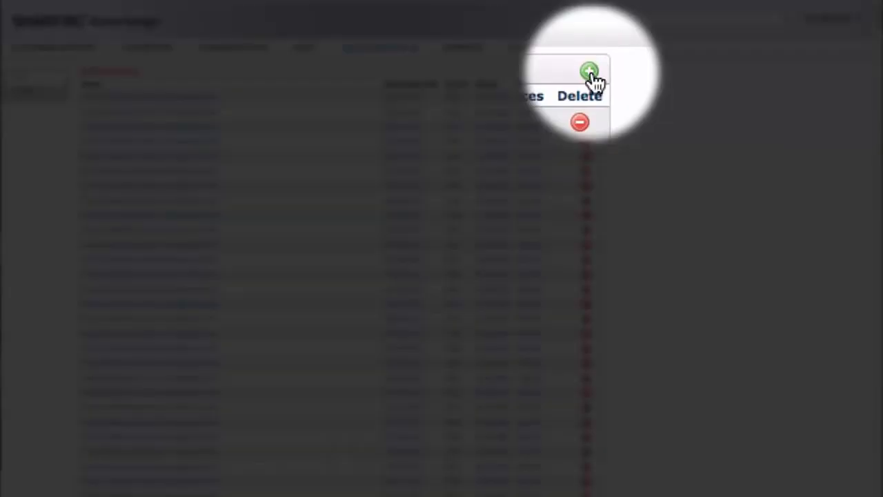
Step: Start a new bulk operation and name it "WiFi Security = None"
left_click(590, 73)
type("WiFi")
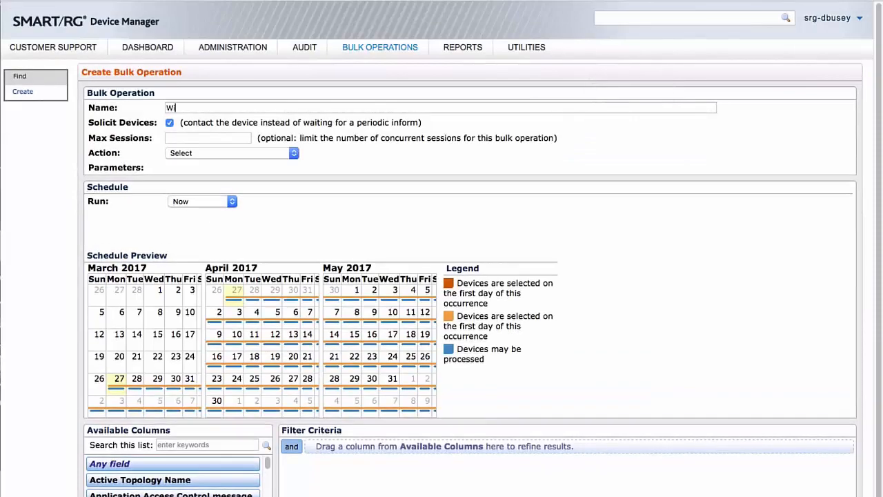
type(" Security + Neone")
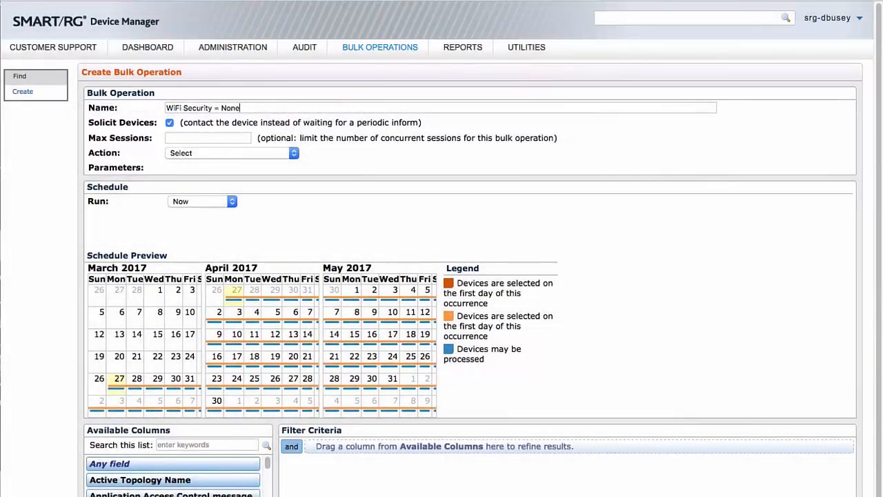
Step: Set the operation's action to Enable Service with Captive Portal as the service to enable
left_click(294, 151)
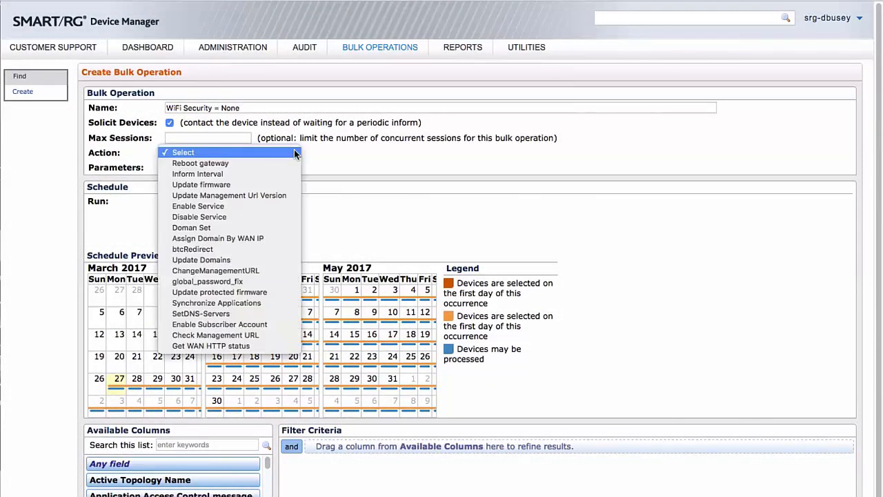
left_click(230, 205)
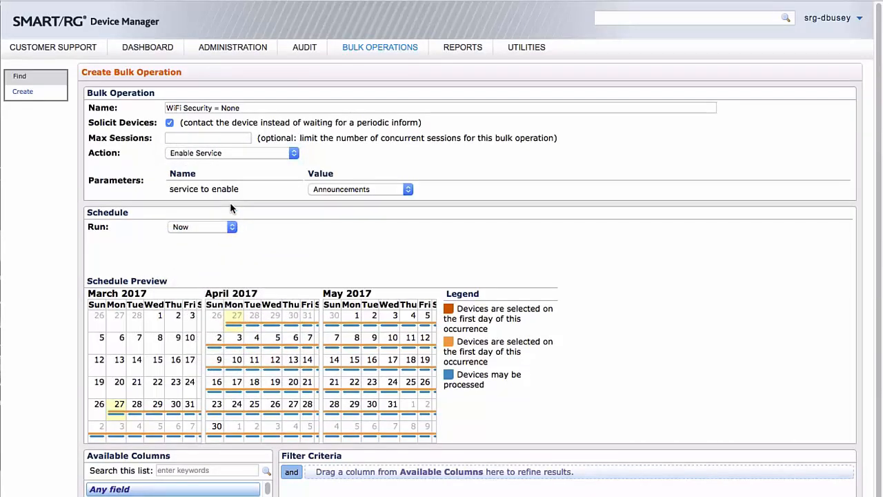
left_click(408, 189)
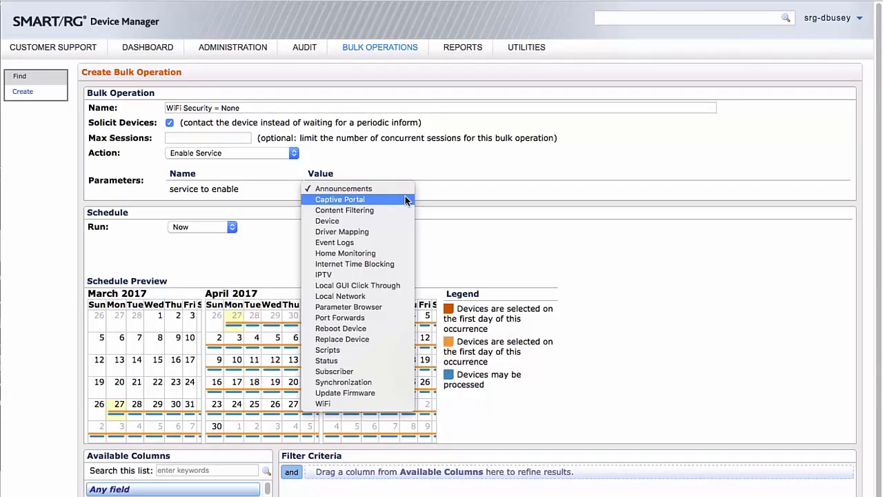
left_click(405, 199)
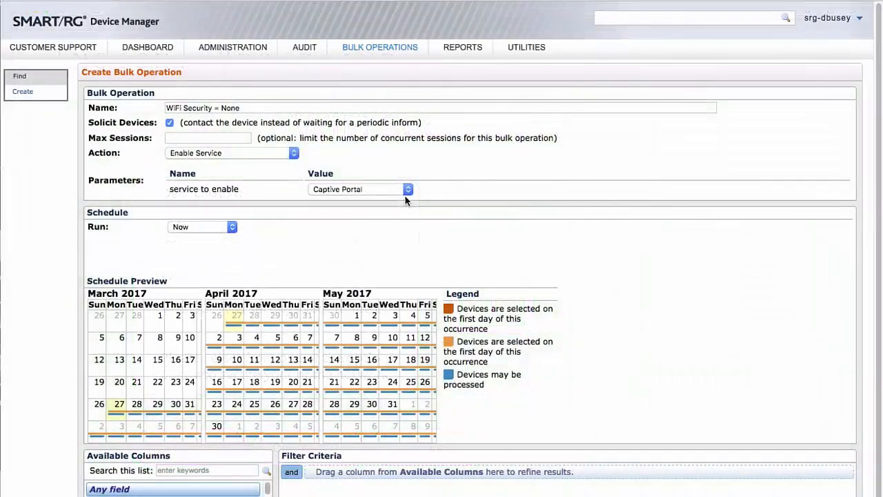
Step: Schedule the WiFi security operation to run once a month, beginning 04/06/2017
left_click(232, 227)
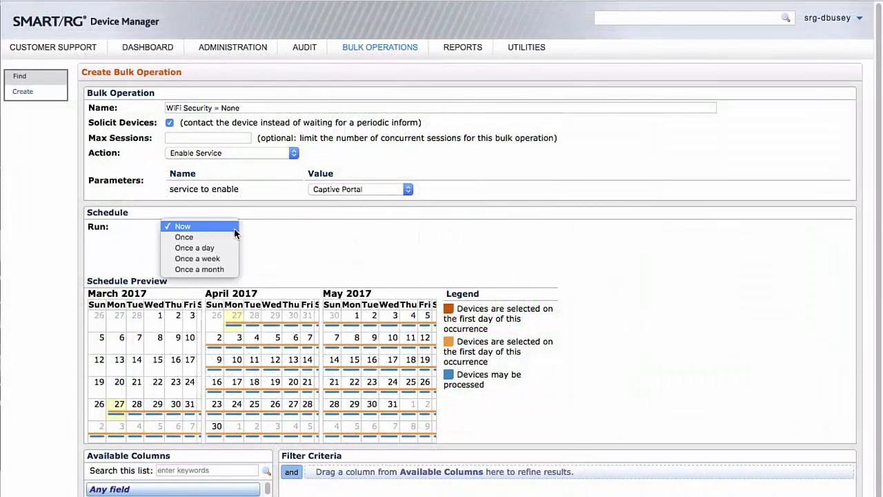
left_click(222, 269)
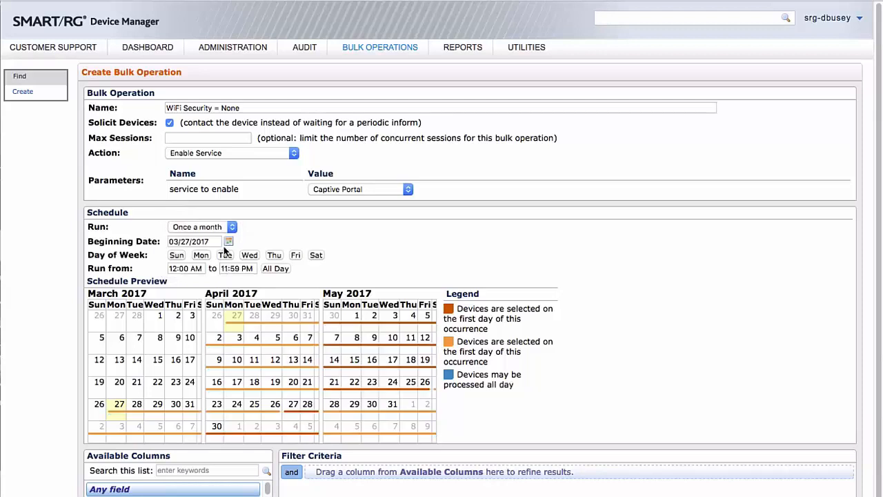
left_click(228, 243)
left_click(268, 255)
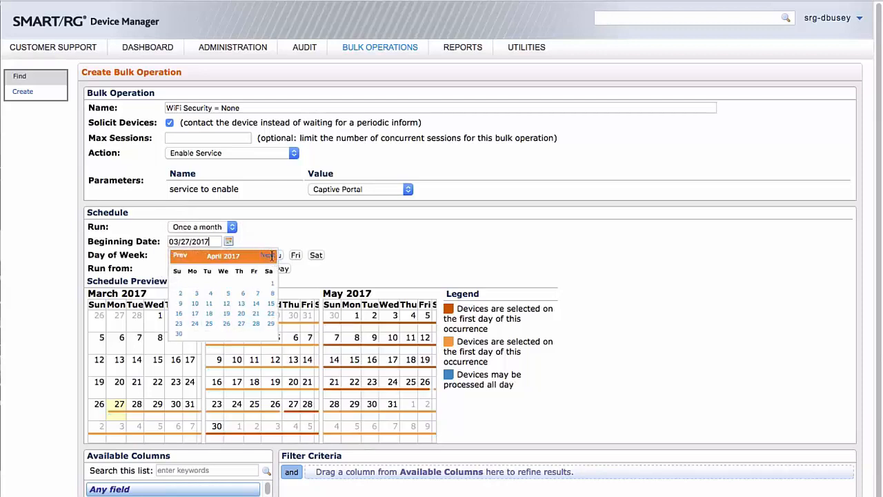
left_click(246, 293)
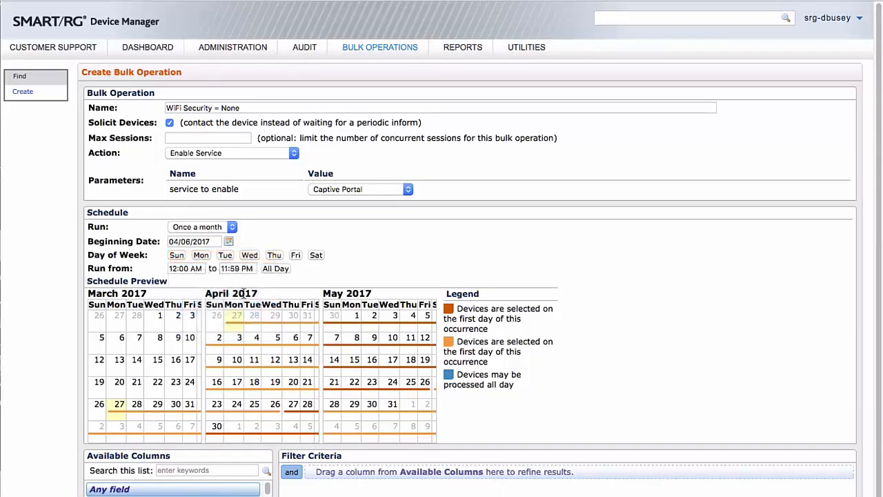
Step: Restrict the operation's schedule to Mondays, running from 1:00 AM to 4:00 AM
left_click(205, 256)
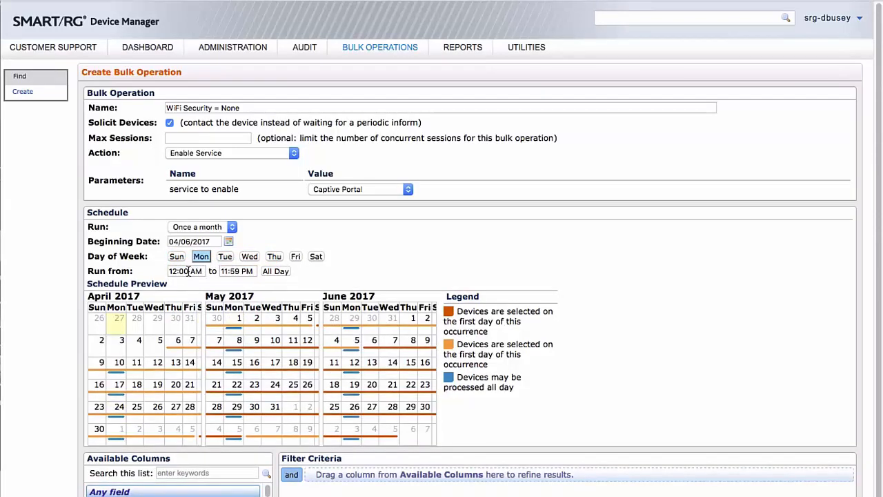
left_click_drag(188, 271, 166, 271)
type("1:00")
left_click_drag(220, 273, 246, 273)
type("4:00 AM")
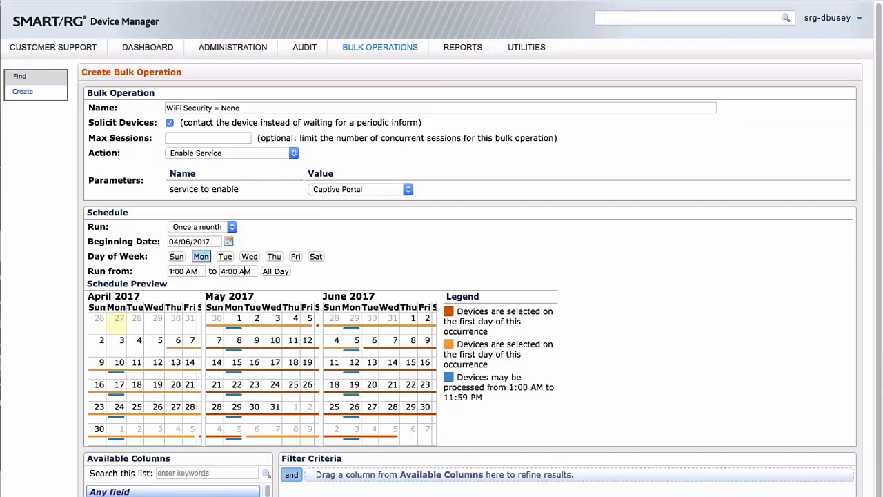
Step: Find the wireless columns and add a Wireless Enabled filter criterion set to is true, and apply it
scroll(394, 440, "down", 3)
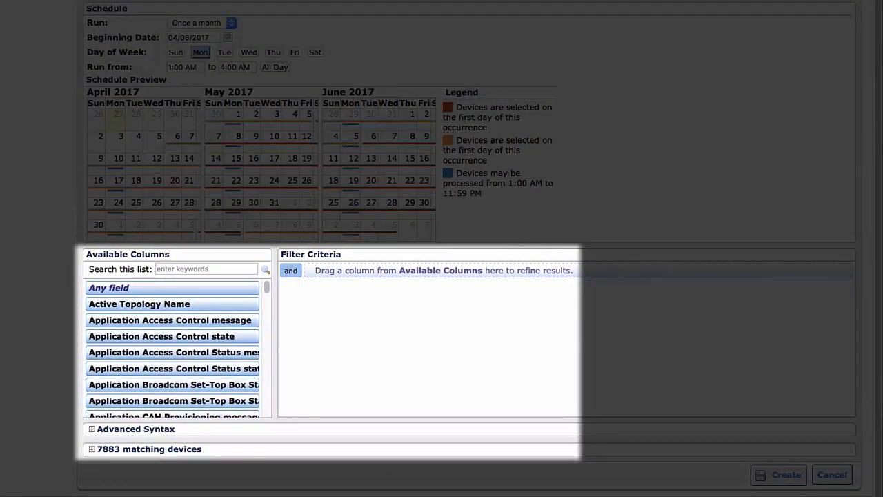
left_click(201, 269)
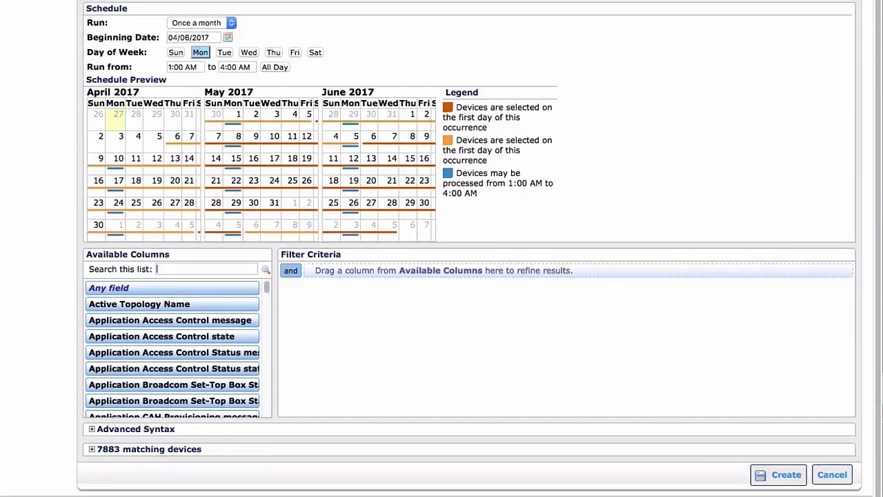
type("wireless")
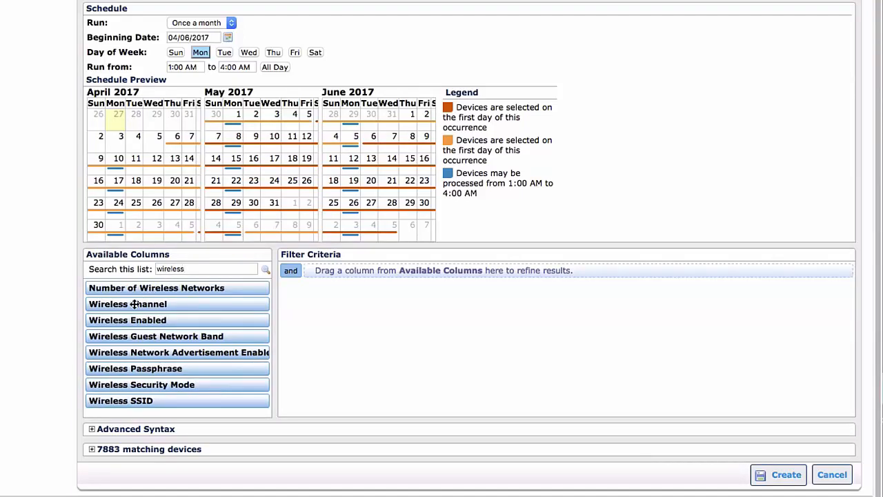
left_click_drag(128, 320, 366, 270)
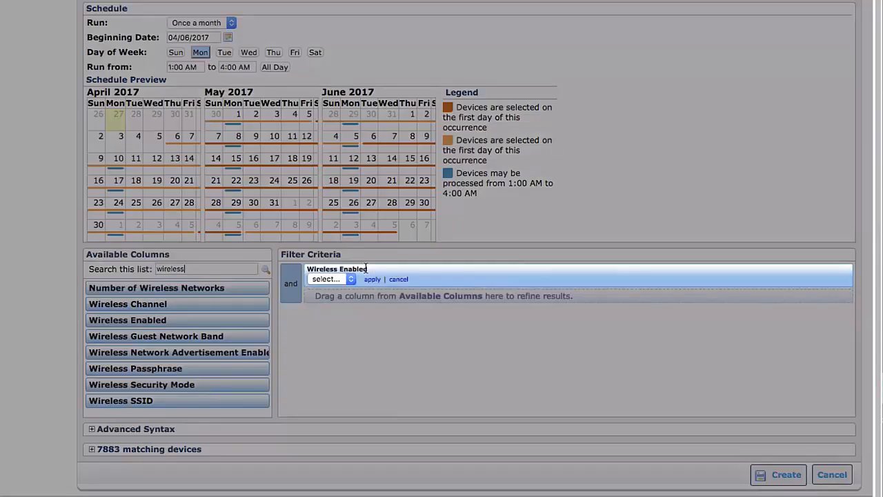
left_click(333, 279)
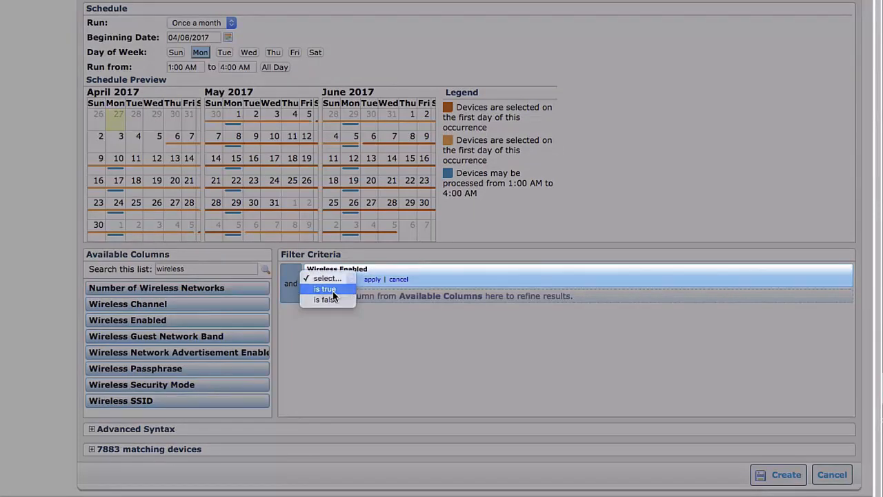
left_click(333, 294)
left_click(373, 279)
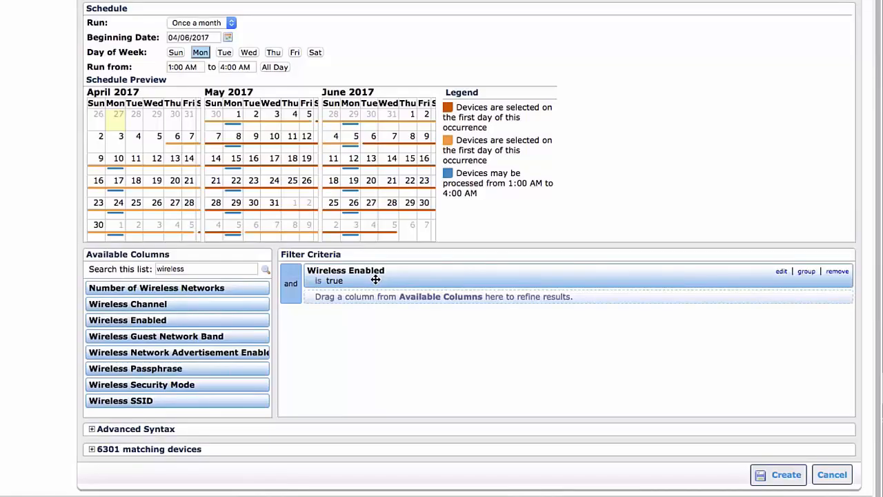
Step: Add and apply a Wireless Security Mode filter criterion that picks None from the list, and create the bulk operation
double_click(193, 268)
type("security")
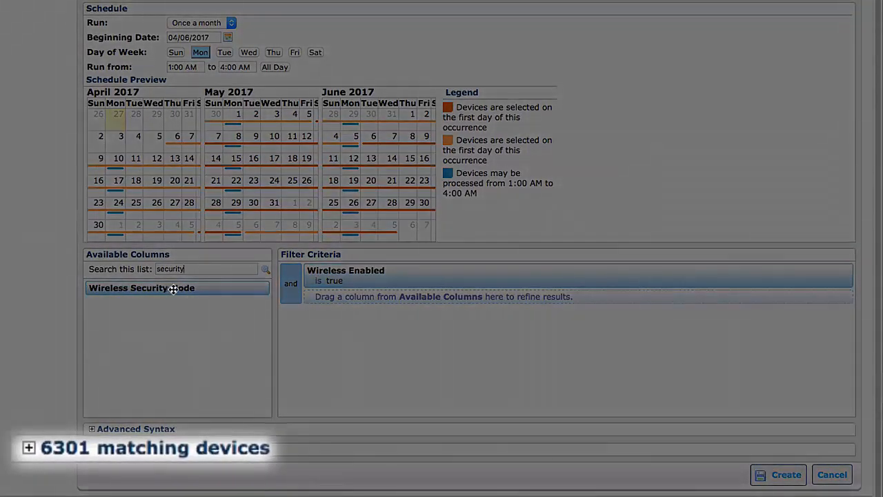
left_click_drag(181, 287, 312, 304)
left_click(386, 306)
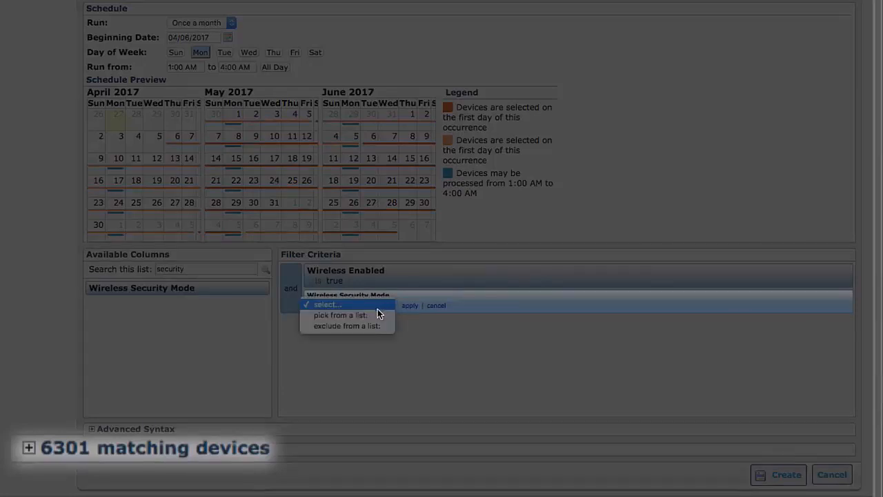
left_click(377, 315)
left_click(497, 305)
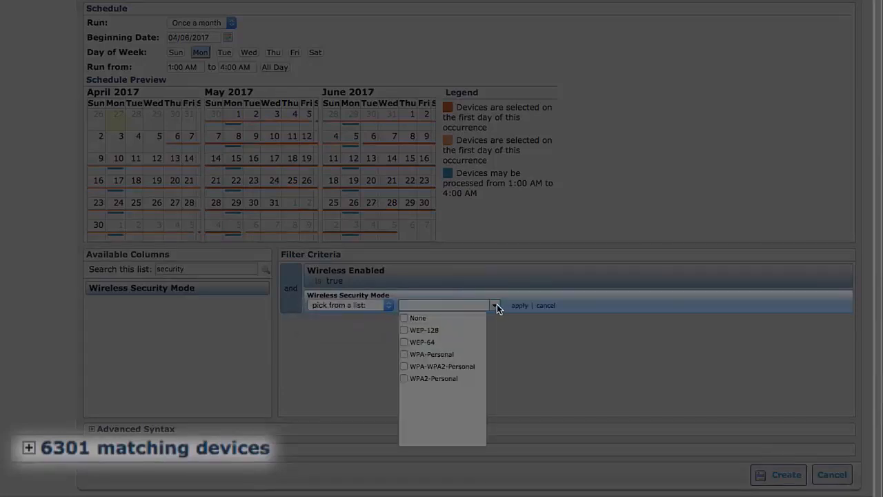
left_click(459, 319)
left_click(519, 305)
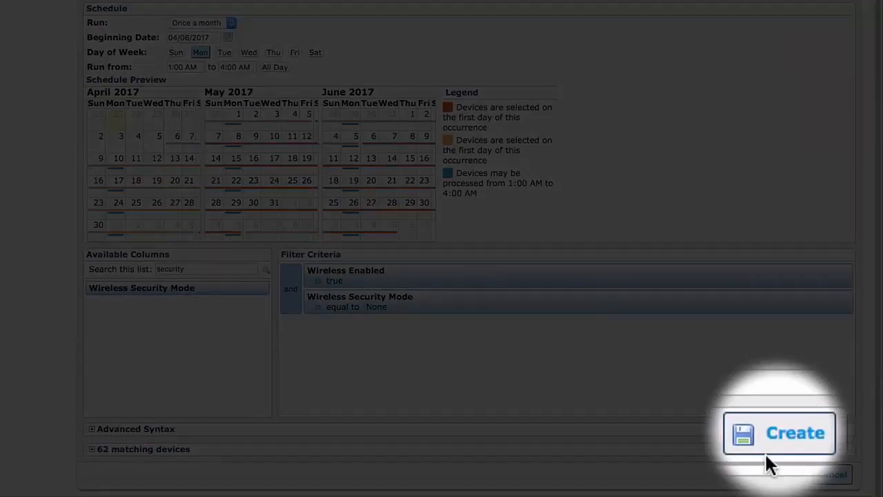
left_click(769, 444)
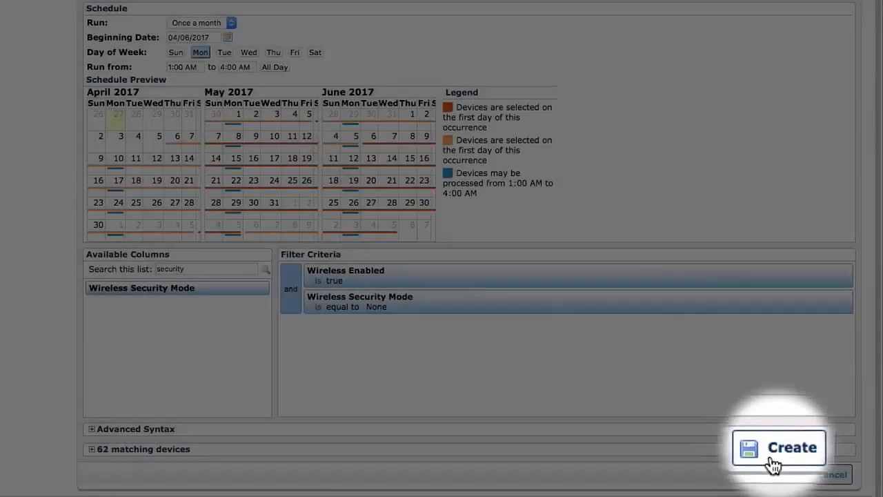